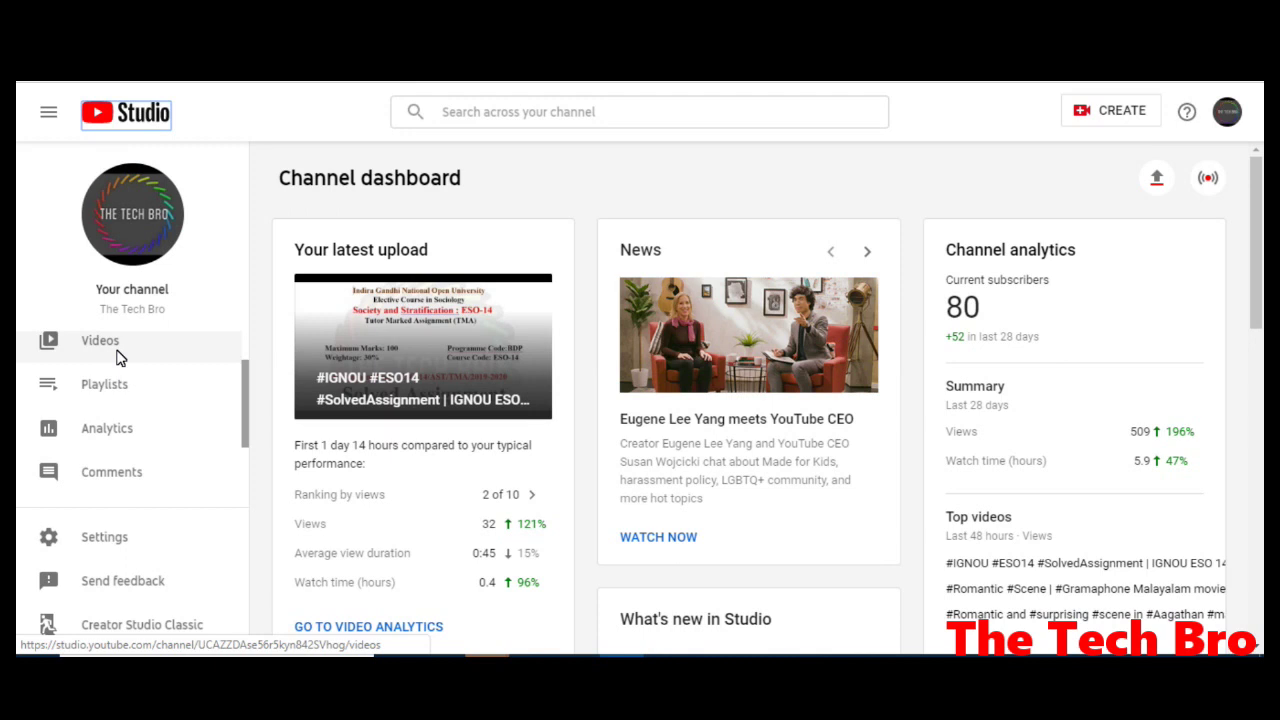
Open the IGNOU ESO 13 Solved Assignment 2019-20 video from the channel's Videos list.
{"action": "left_click", "coordinate": [119, 358]}
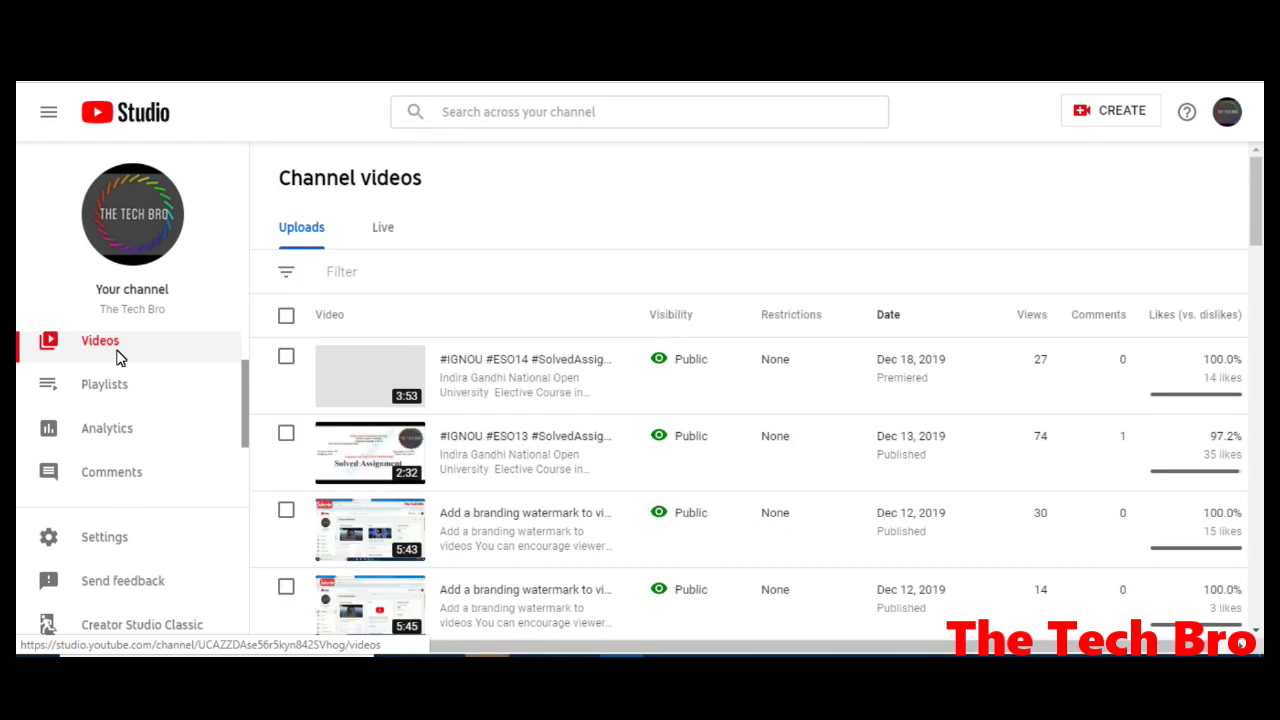
{"action": "mouse_move", "coordinate": [372, 468]}
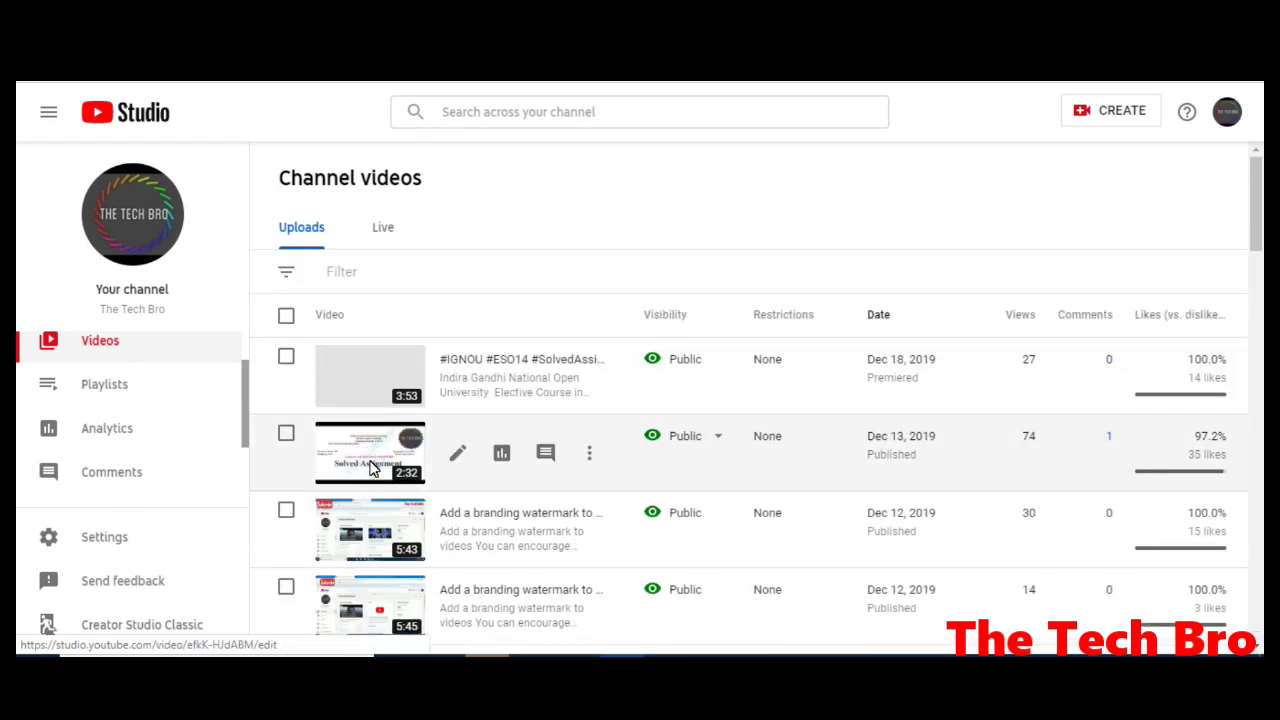
{"action": "left_click", "coordinate": [372, 468]}
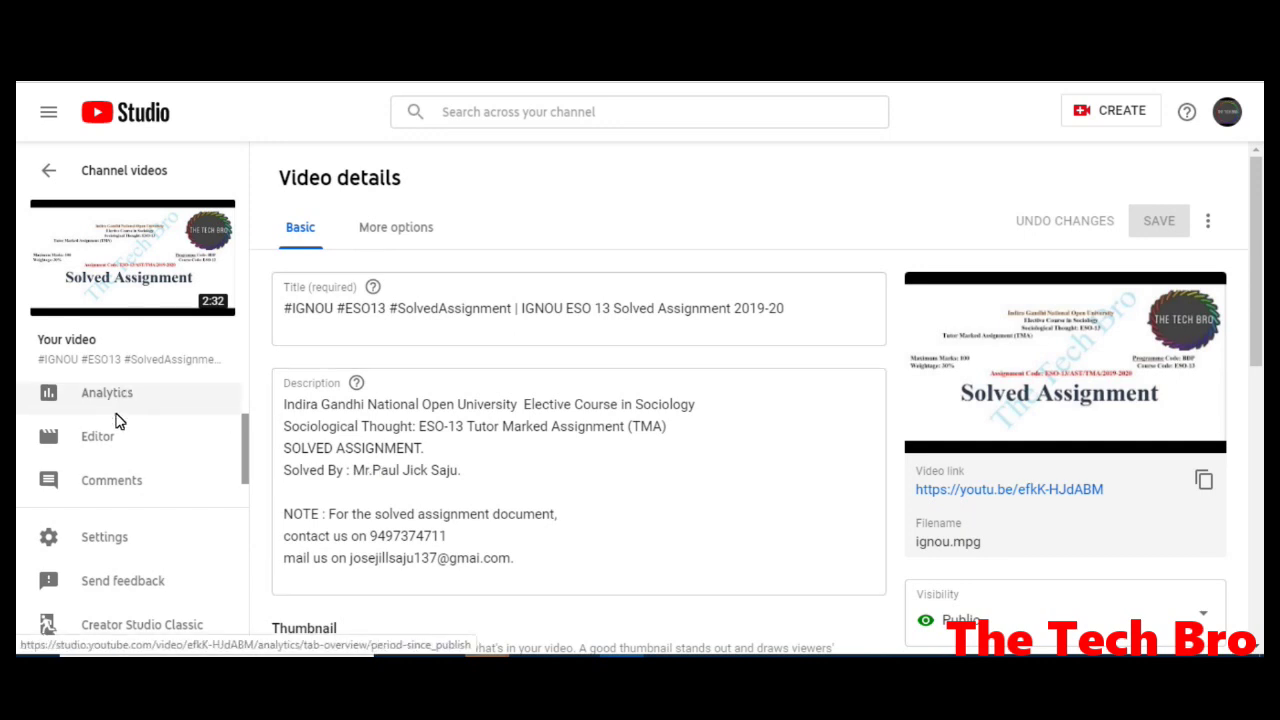
{"action": "scroll", "coordinate": [206, 405], "scroll_direction": "up", "scroll_amount": 1}
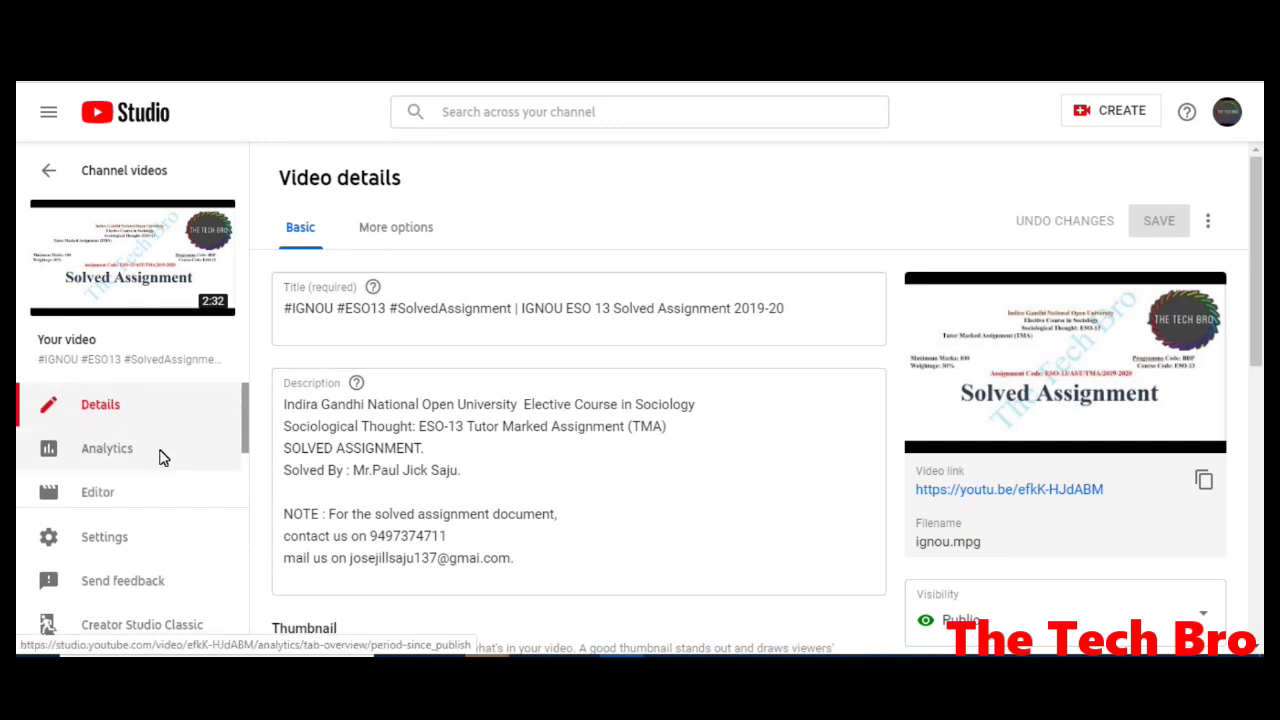
{"action": "scroll", "coordinate": [163, 455], "scroll_direction": "down", "scroll_amount": 1}
Open the Editor for the ESO 13 video to show its timeline.
{"action": "left_click", "coordinate": [104, 430]}
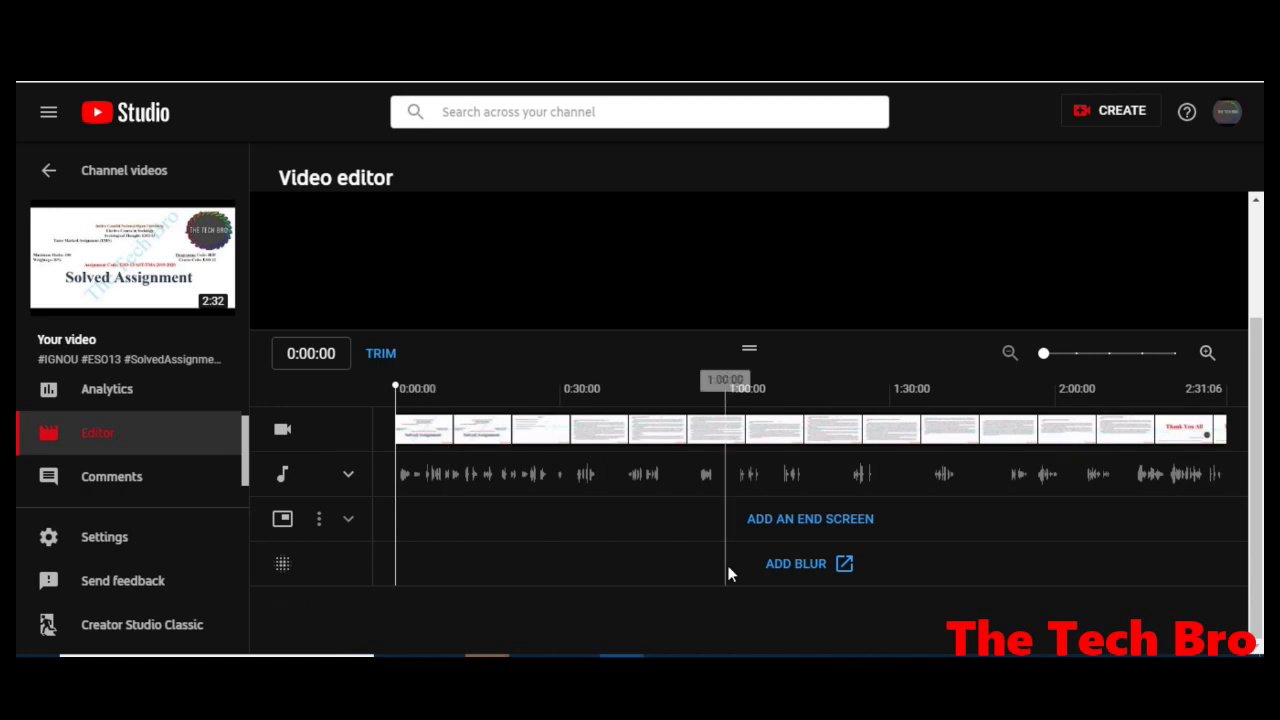
Apply the '2 videos or playlists, 1 subscribe' end screen template.
{"action": "left_click", "coordinate": [812, 520]}
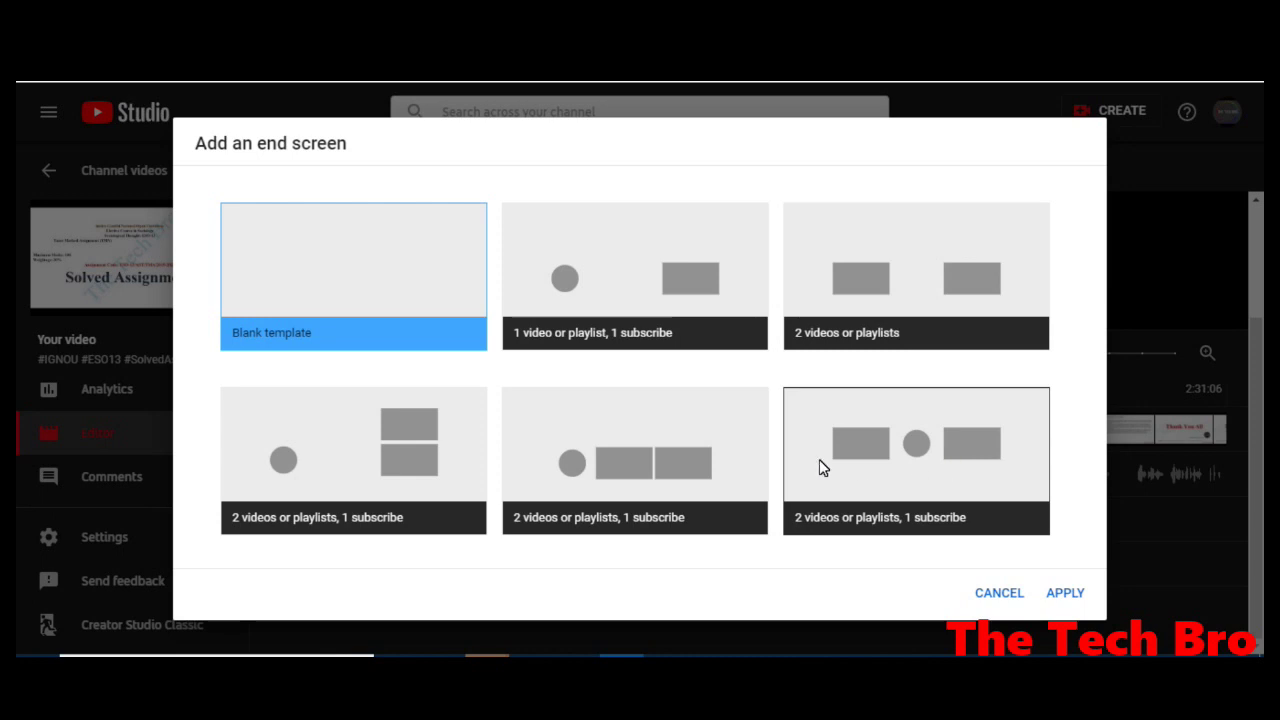
{"action": "left_click", "coordinate": [349, 477]}
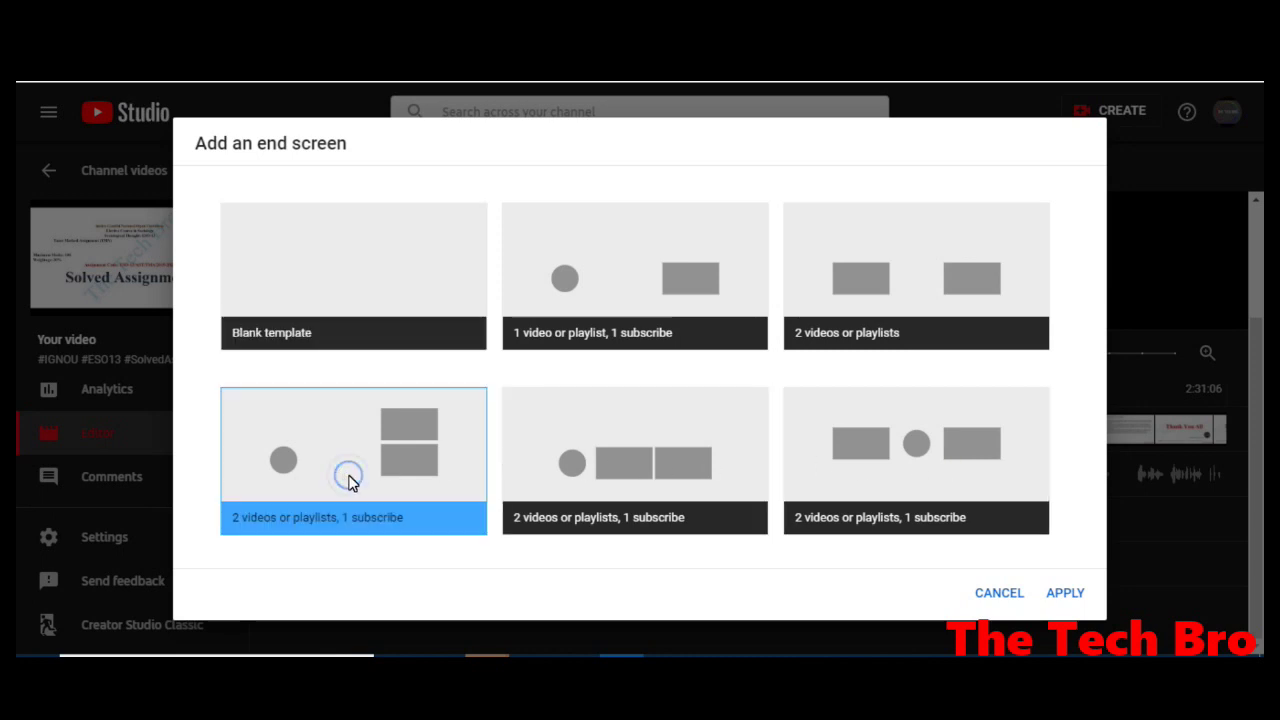
{"action": "left_click", "coordinate": [1076, 597]}
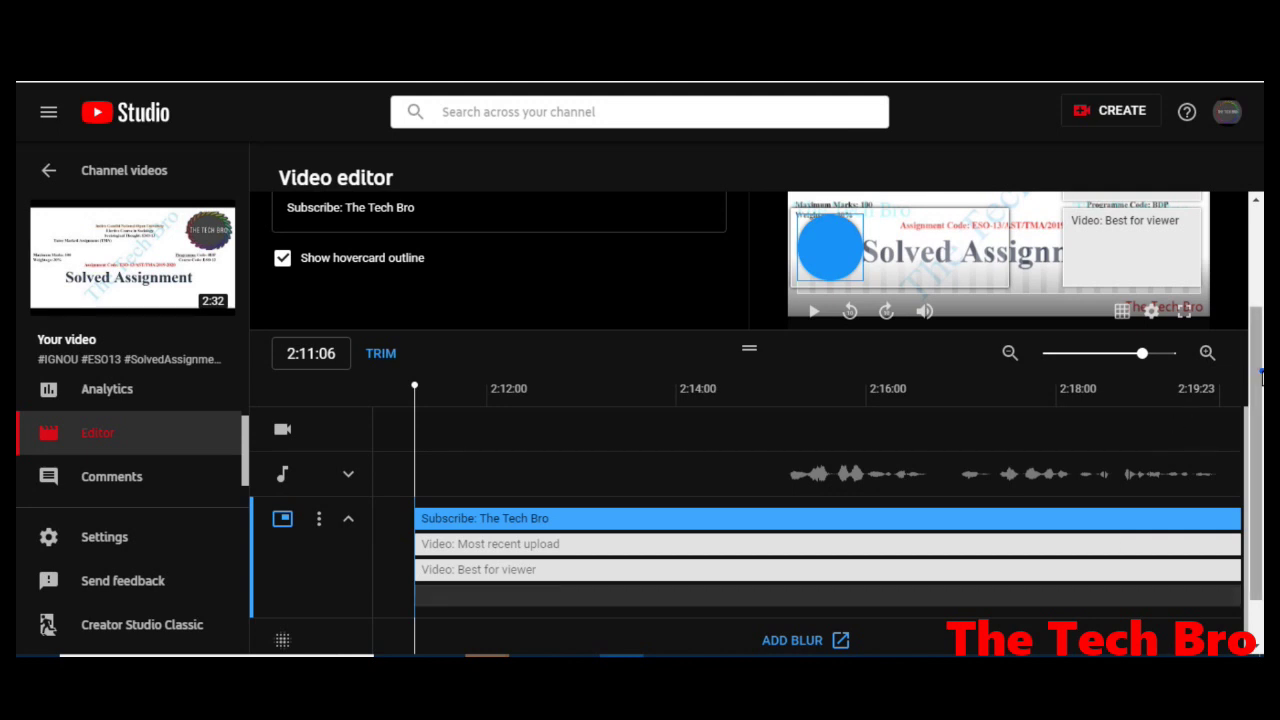
Drag the subscribe circle slightly higher in the end screen preview.
{"action": "scroll", "coordinate": [1262, 378], "scroll_direction": "up", "scroll_amount": 3}
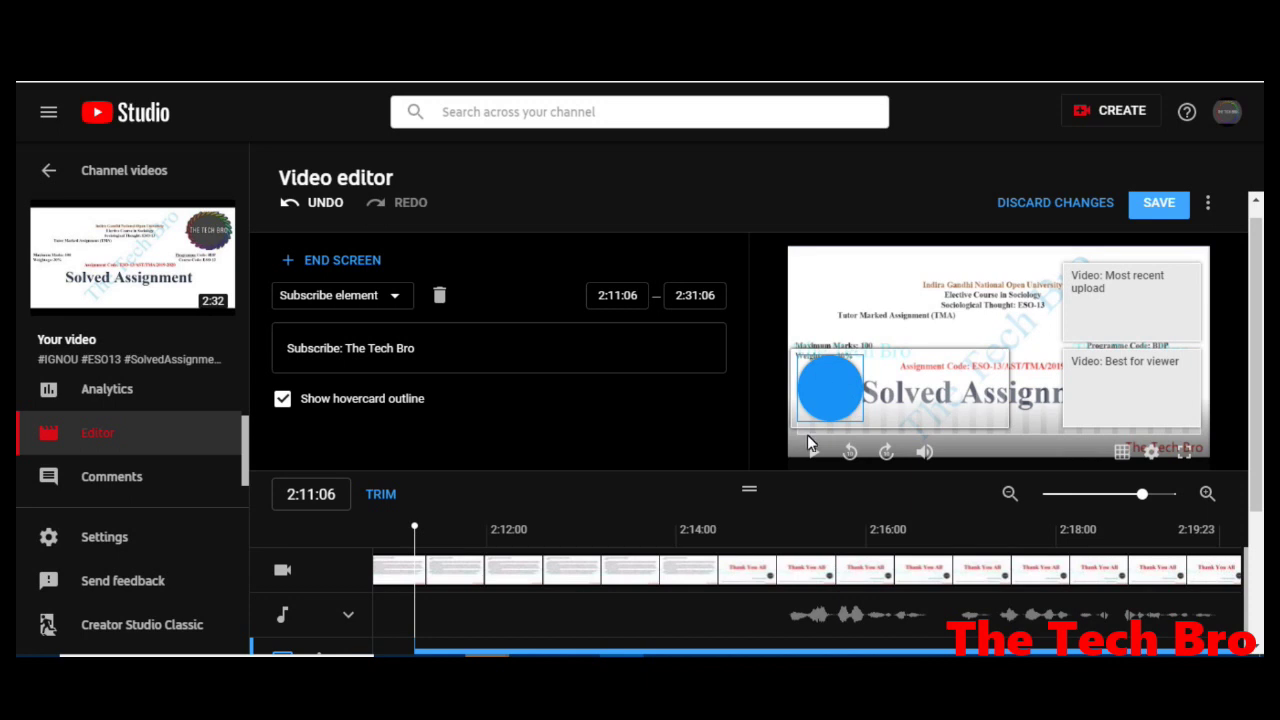
{"action": "left_click_drag", "start_coordinate": [857, 390], "coordinate": [849, 354]}
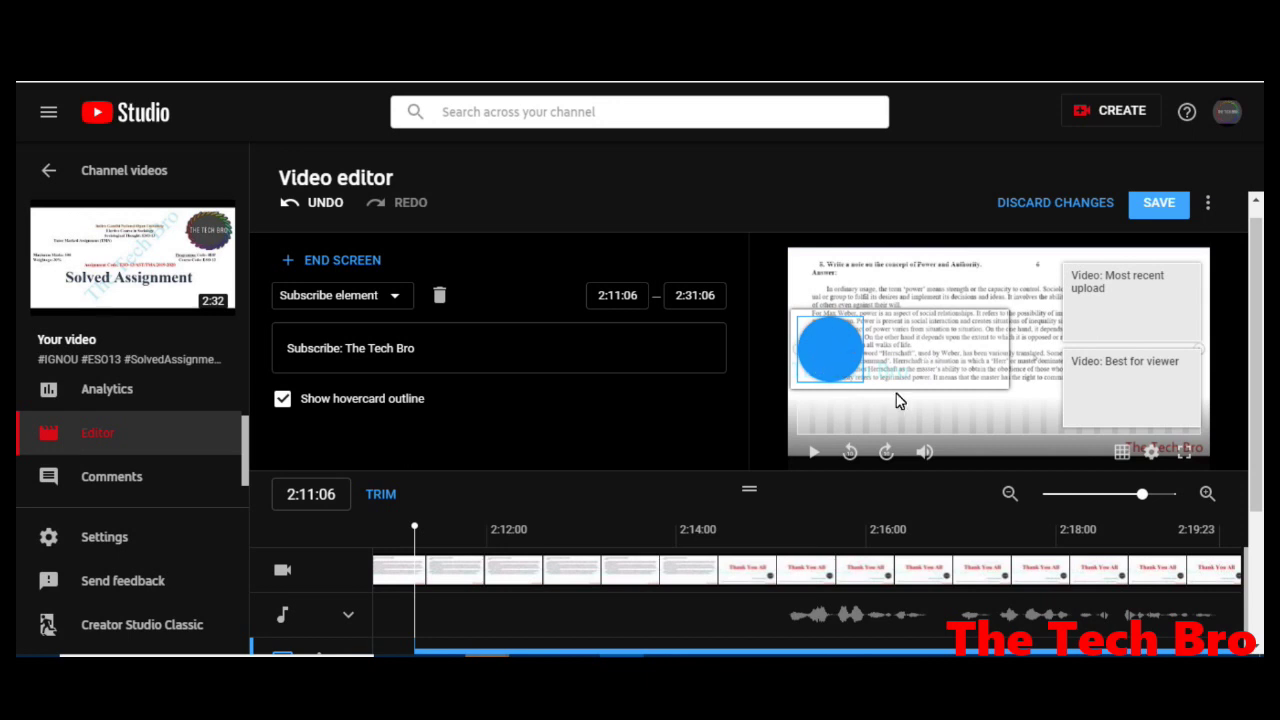
Turn off the subscribe element's hovercard outline and save the end screen.
{"action": "left_click", "coordinate": [283, 400]}
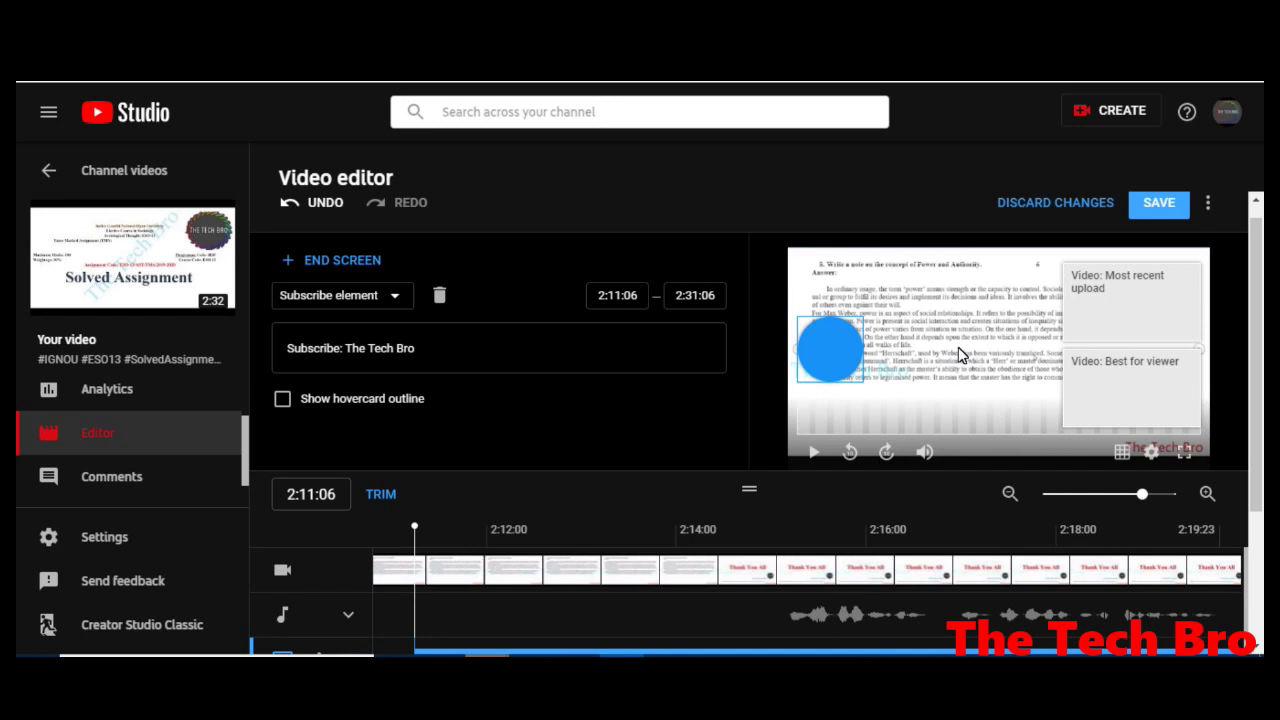
{"action": "scroll", "coordinate": [958, 347], "scroll_direction": "down", "scroll_amount": 2}
{"action": "scroll", "coordinate": [958, 347], "scroll_direction": "up", "scroll_amount": 1}
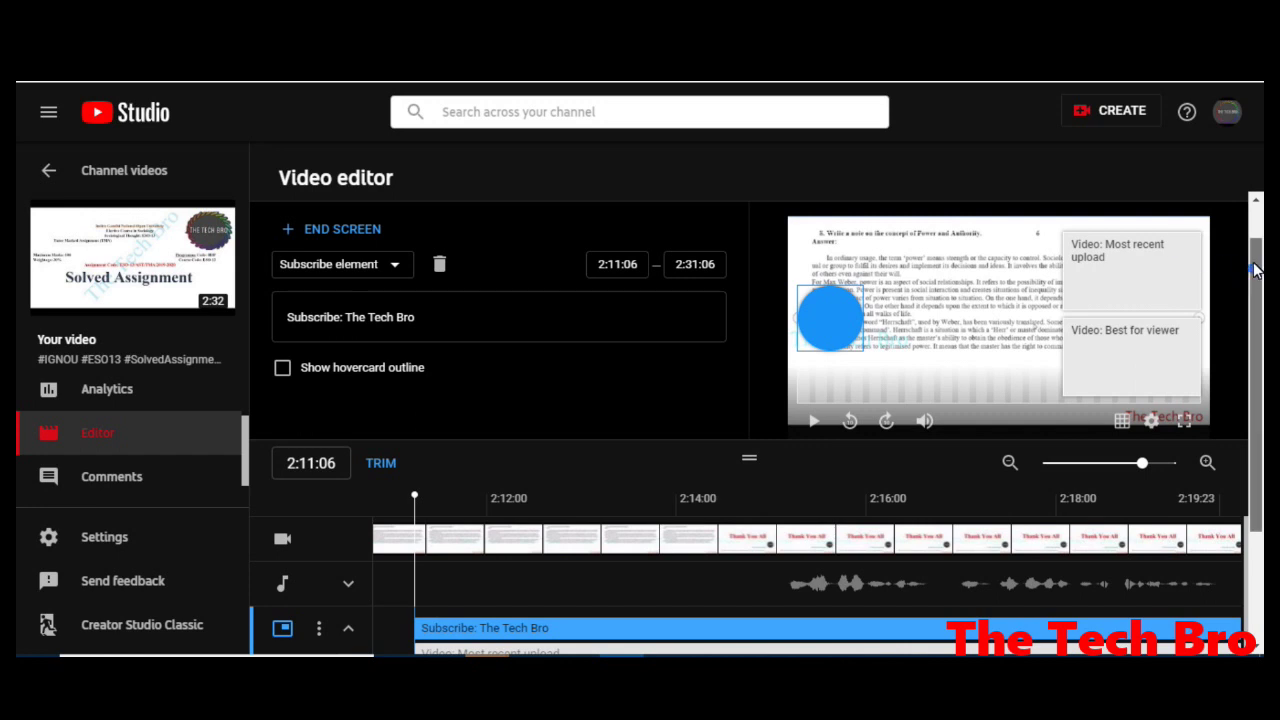
{"action": "left_click_drag", "start_coordinate": [1256, 266], "coordinate": [1255, 233]}
{"action": "left_click", "coordinate": [1165, 224]}
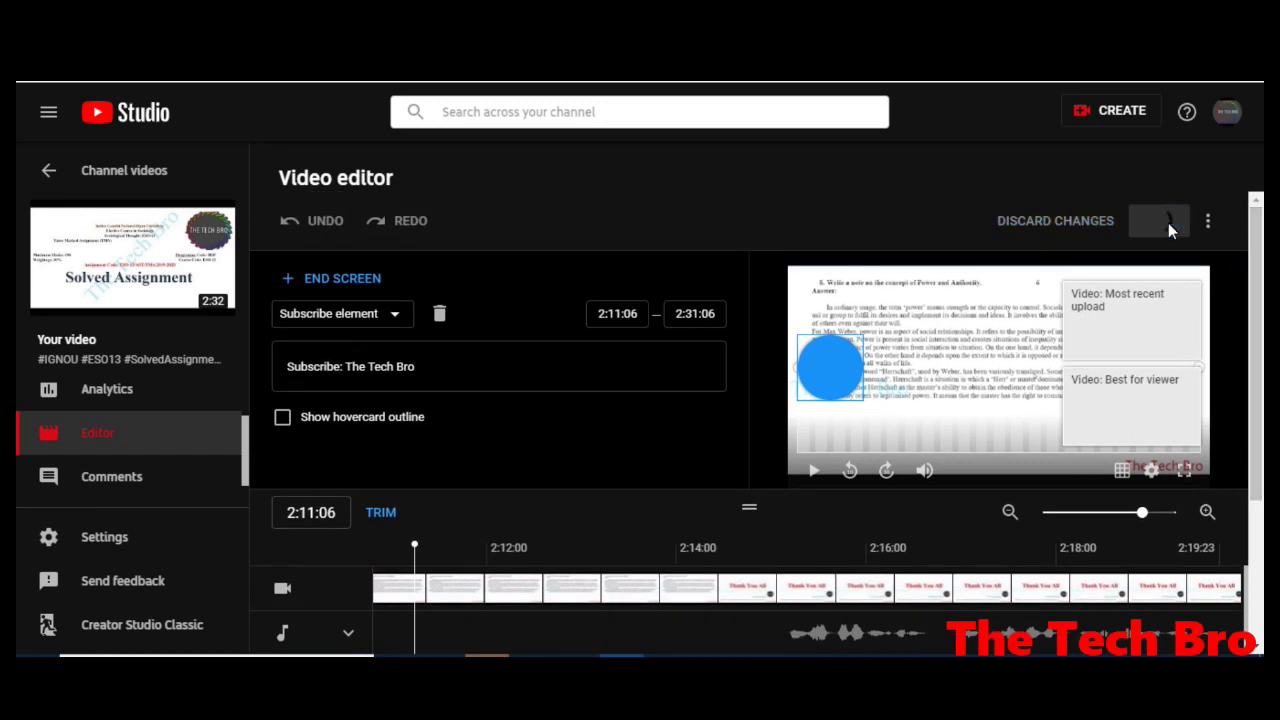